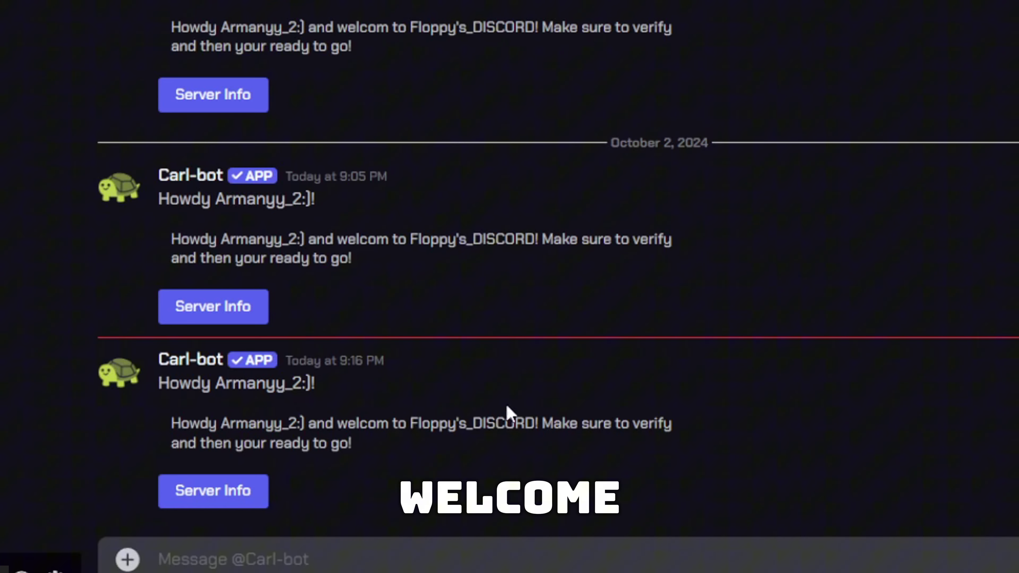
Step: Verify the account in Floppy's_DISCORD's #verify-✓ channel and dismiss the success notice
drag(571, 427, 687, 473)
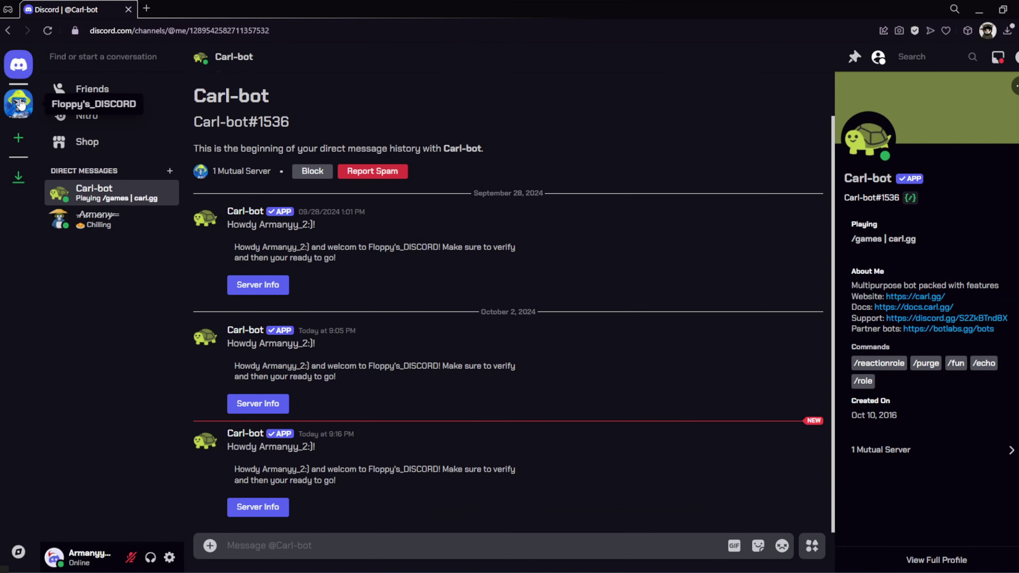
click(18, 105)
click(91, 95)
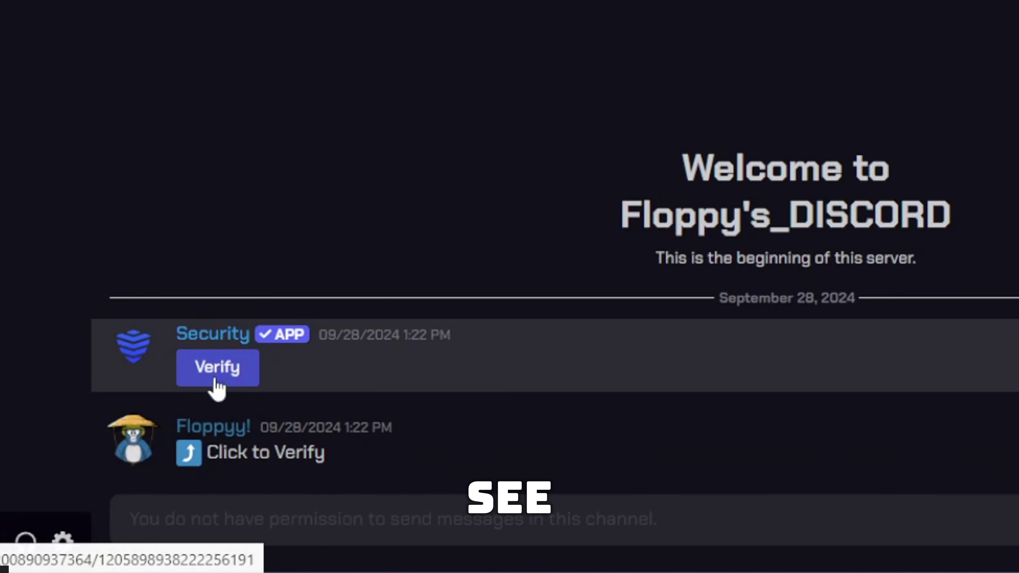
click(218, 381)
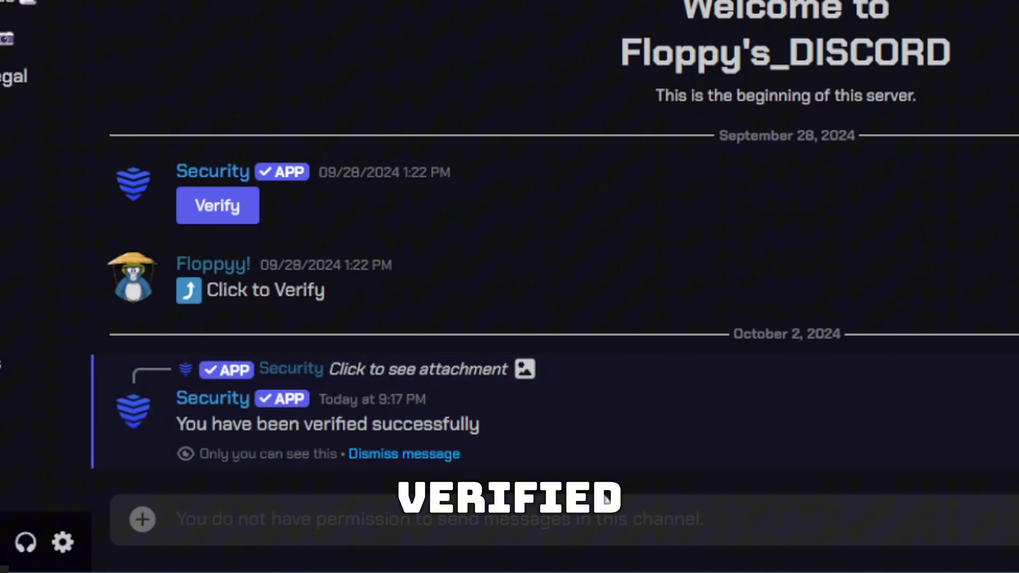
click(381, 455)
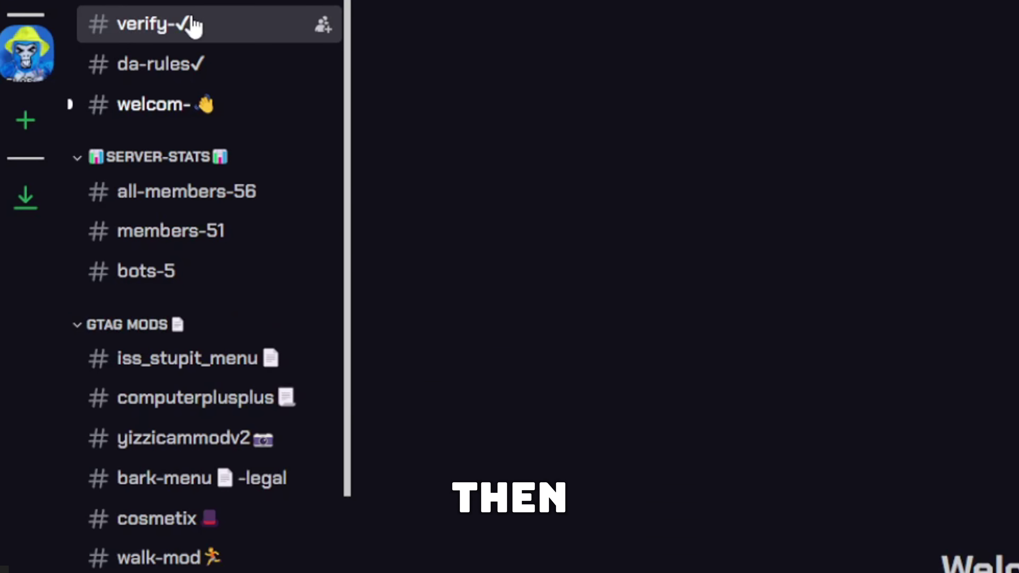
Step: Download MonkeModManager_3.exe from #monkeymodmanager, clear the danger warning, and minimise the browser
click(206, 224)
scroll(206, 235, down, 10)
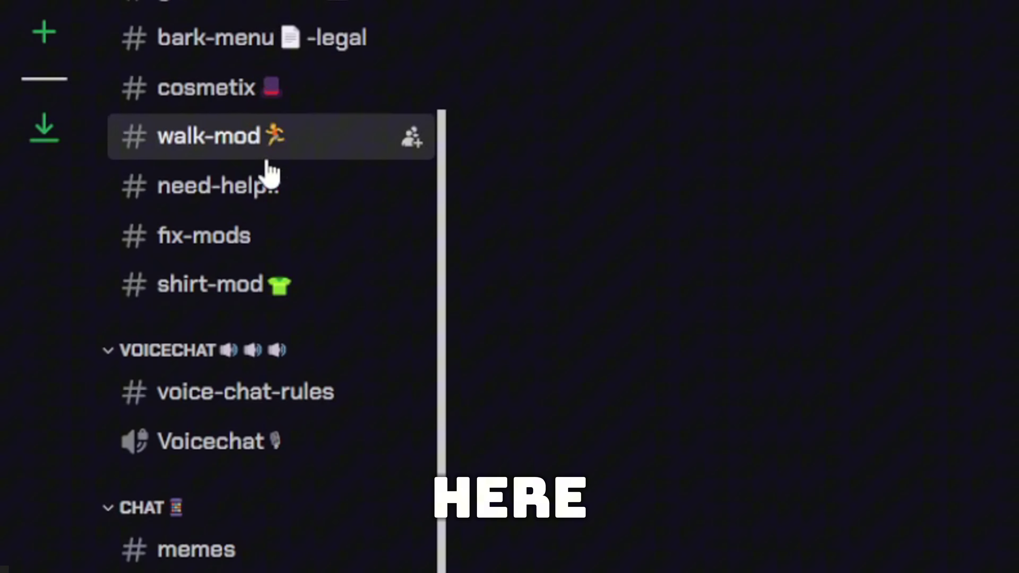
scroll(270, 170, down, 2)
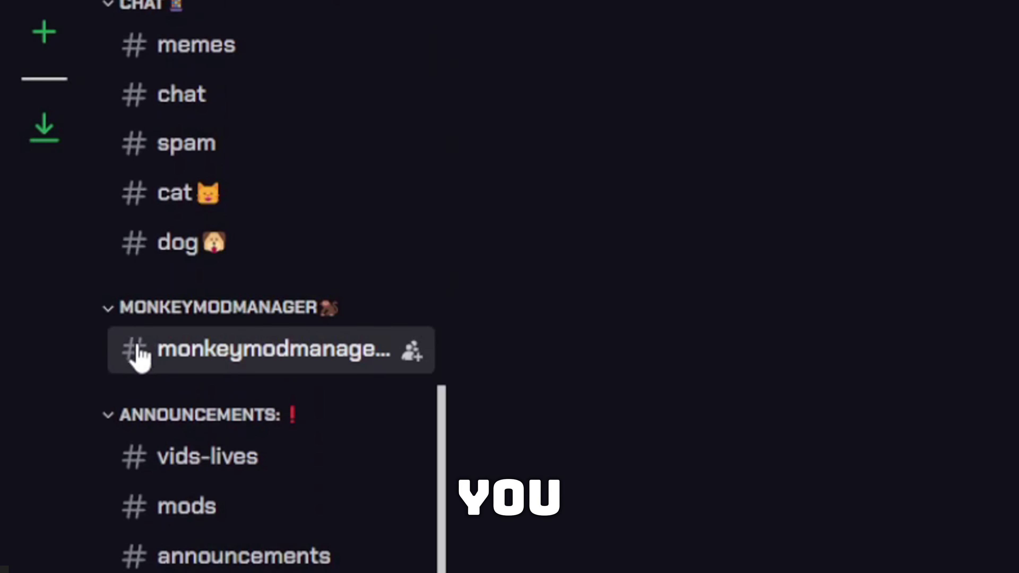
click(244, 359)
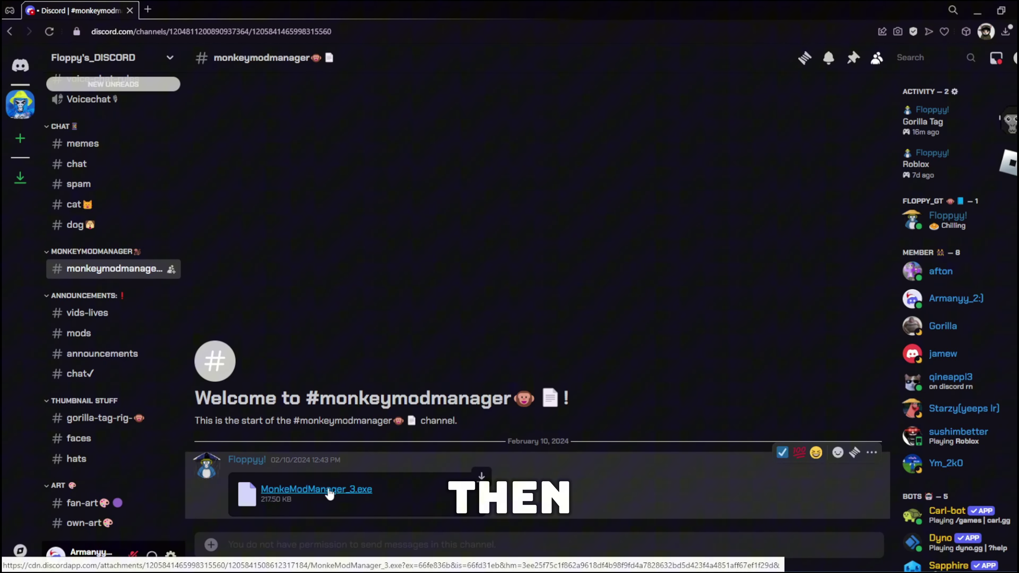
click(280, 490)
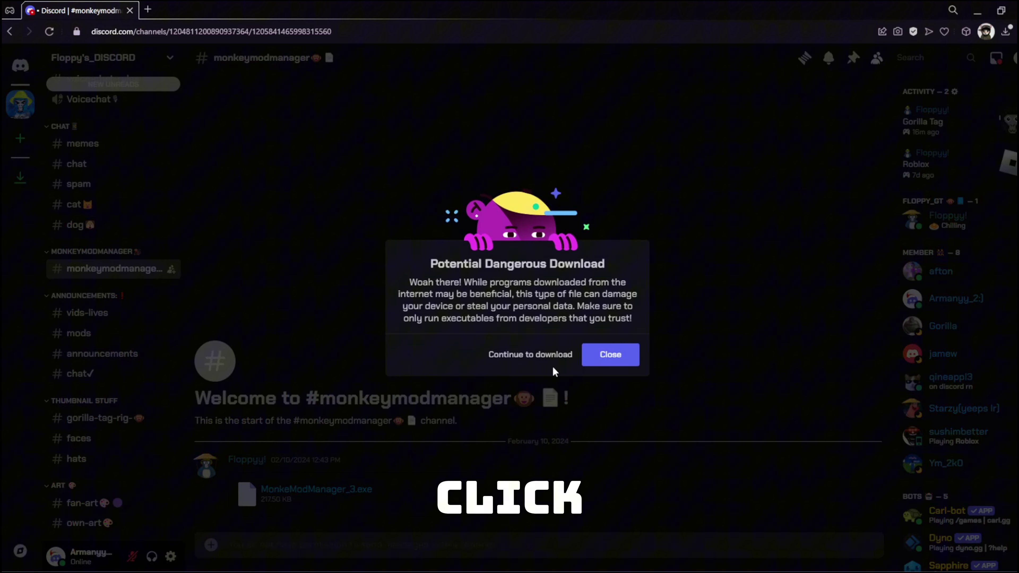
click(608, 353)
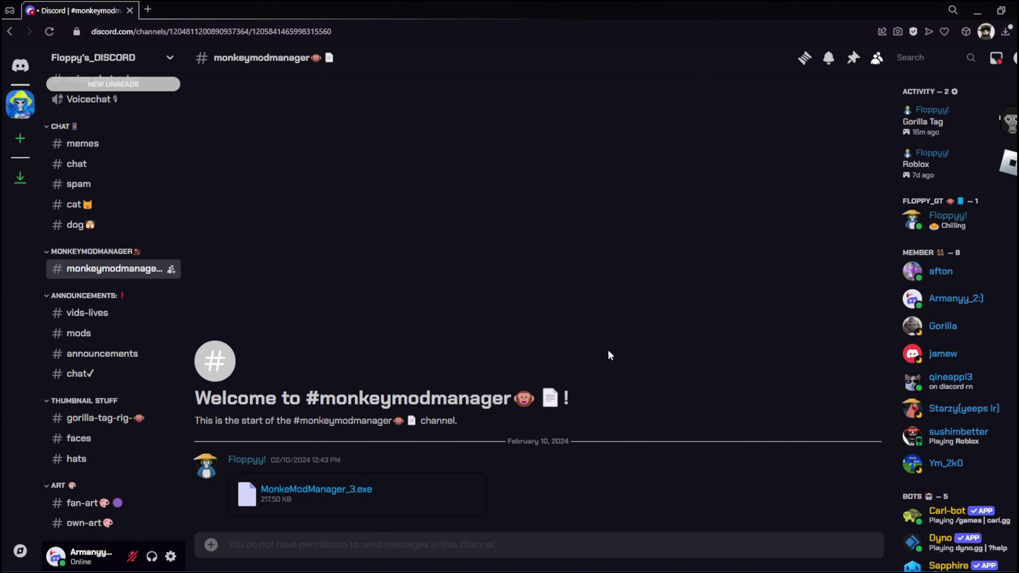
click(970, 8)
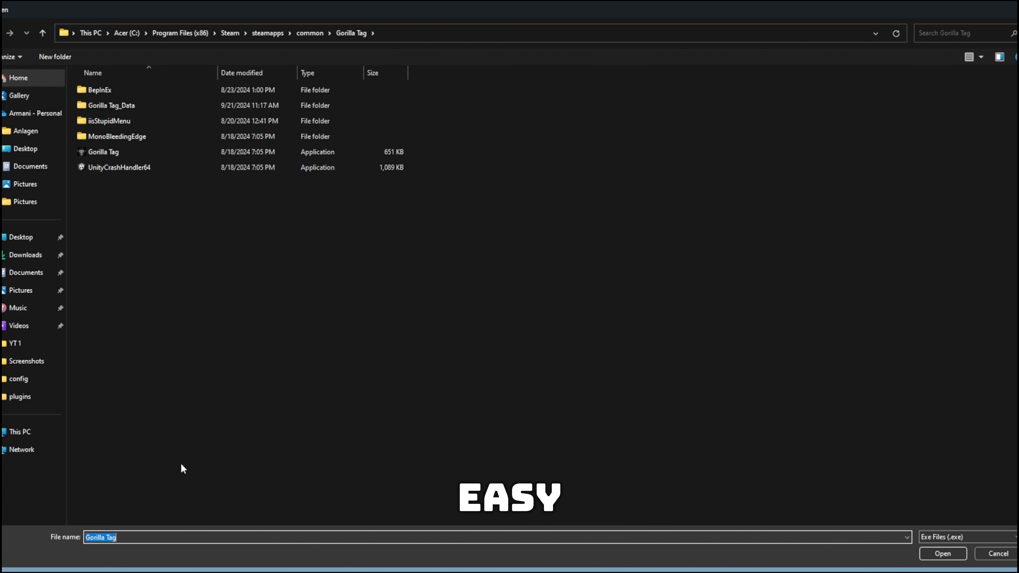
Step: Select C:\Program Files (x86)\Steam\steamapps\common\Gorilla Tag as the game folder
click(20, 432)
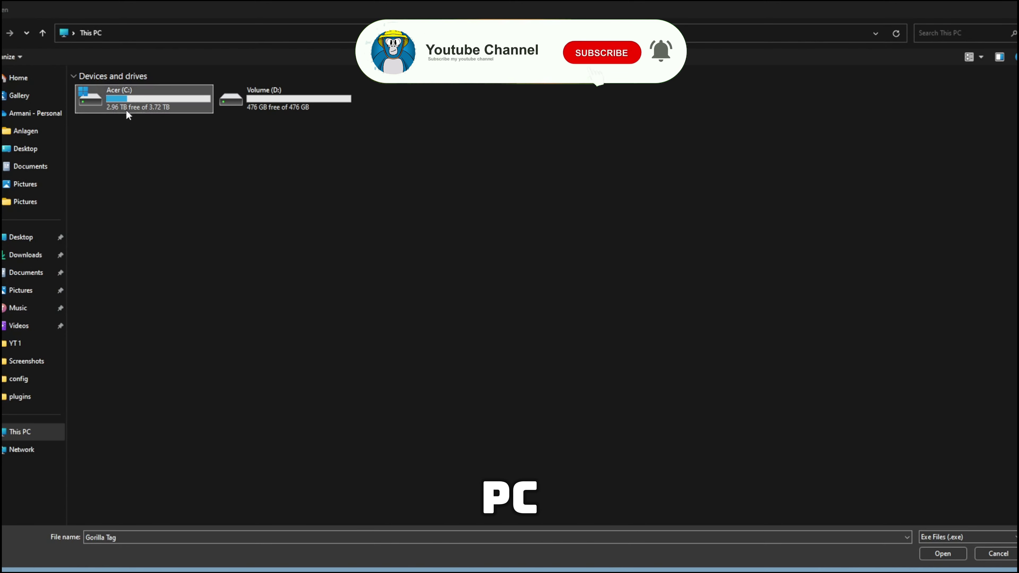
double_click(128, 112)
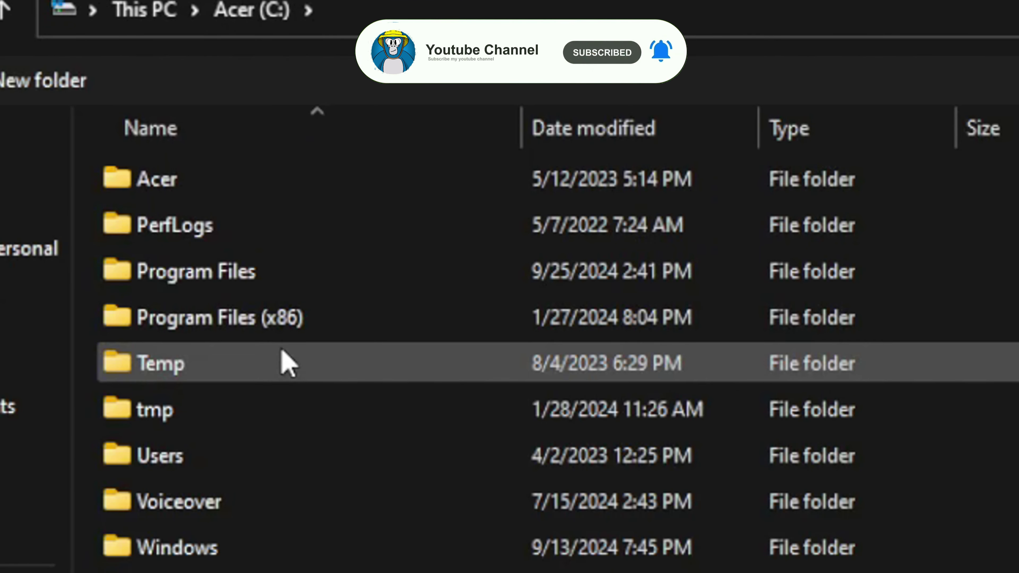
double_click(274, 335)
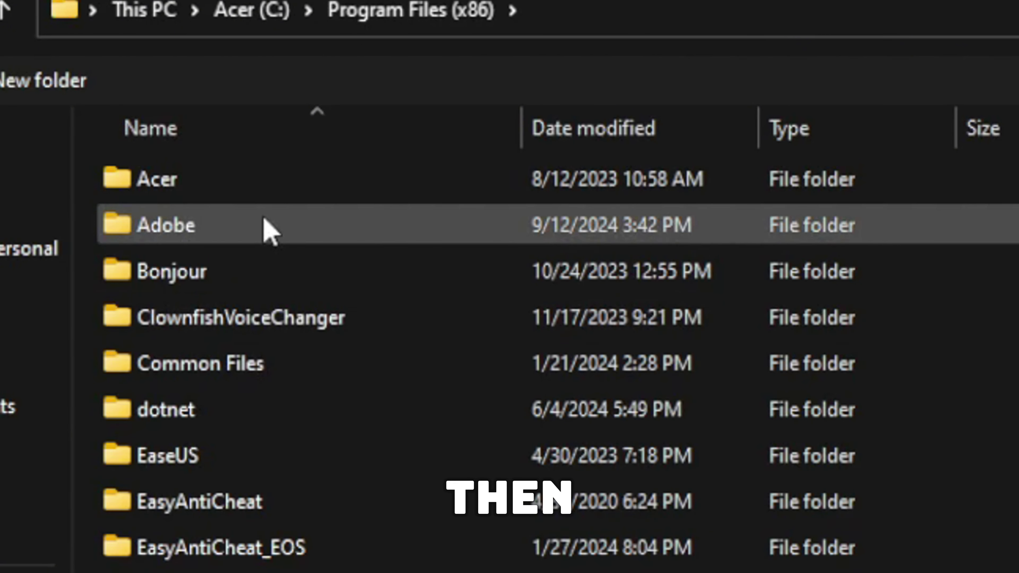
scroll(379, 265, down, 1)
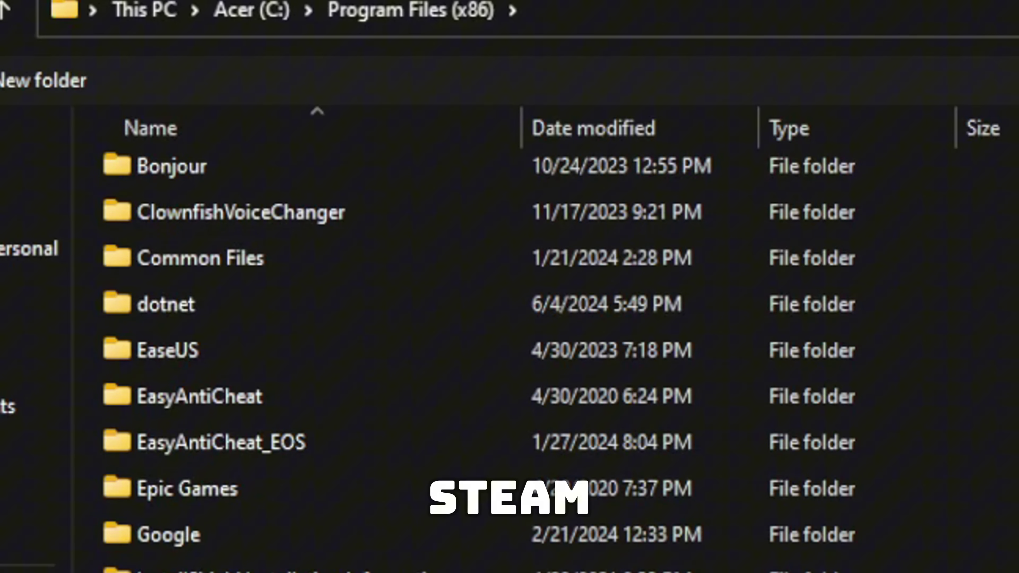
scroll(380, 265, down, 3)
double_click(395, 492)
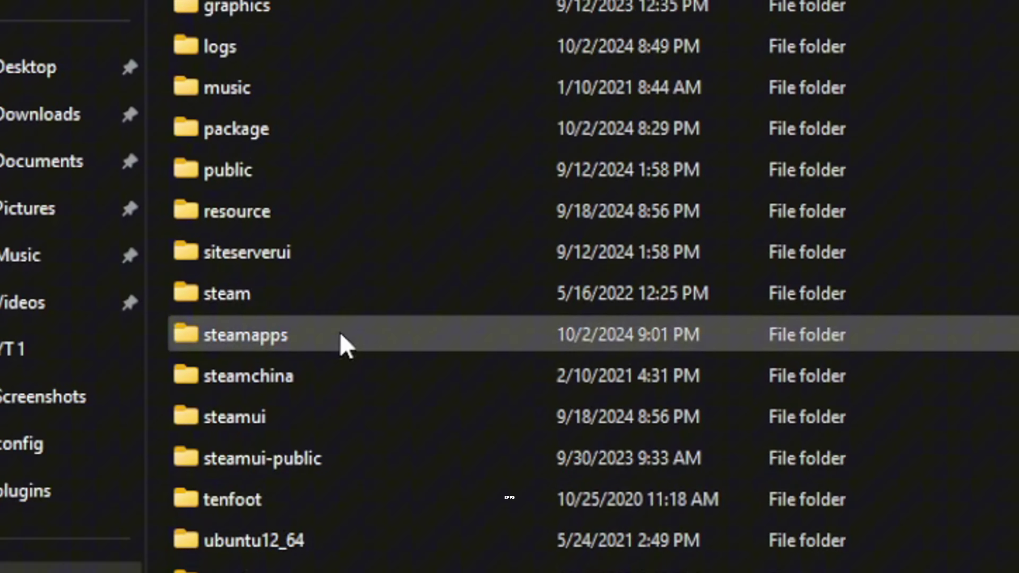
double_click(323, 508)
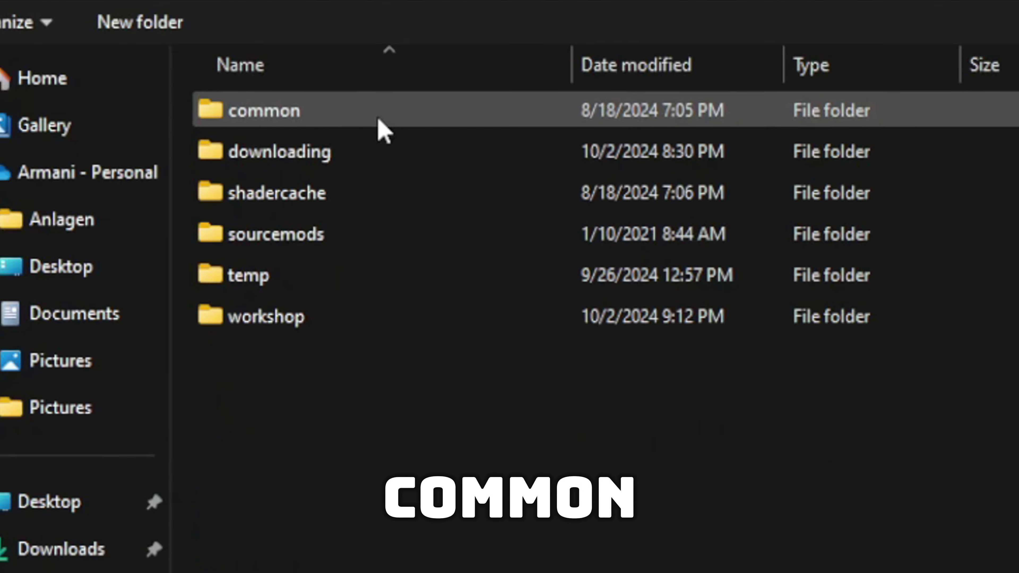
double_click(378, 119)
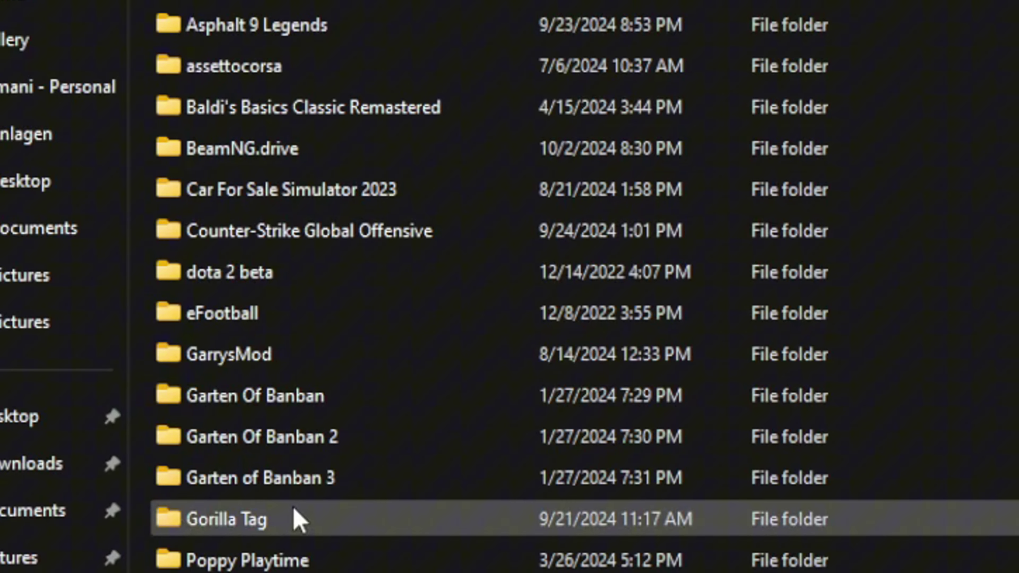
double_click(289, 503)
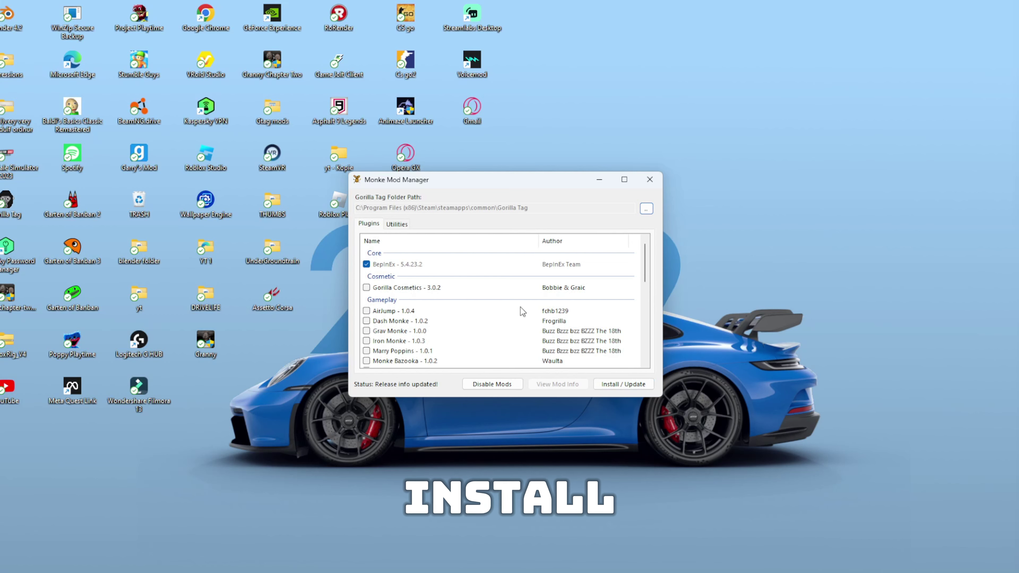
Step: From the Utilities tab, open the BepInEx folder in Explorer, review its contents, then minimise it
click(397, 227)
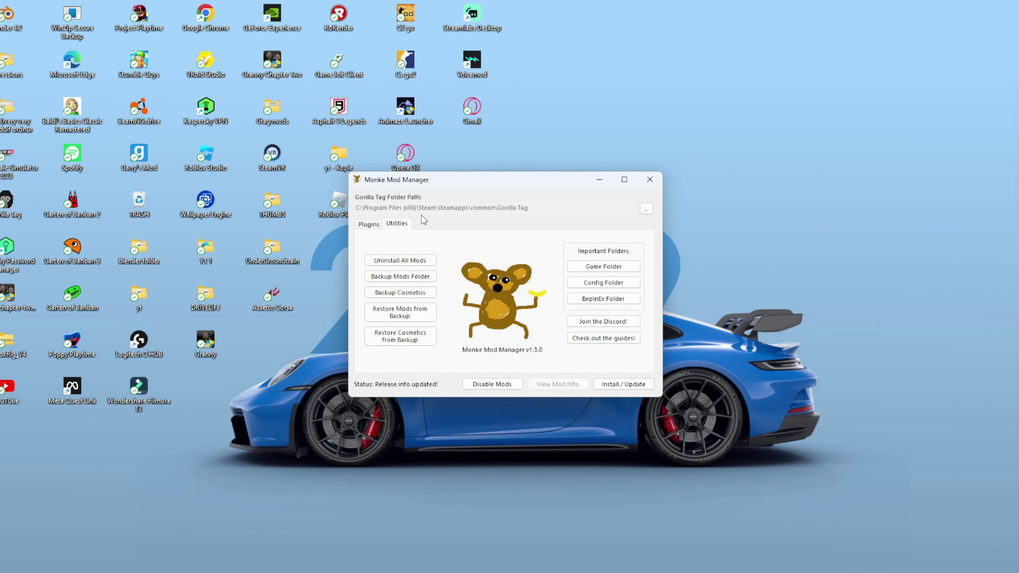
click(617, 304)
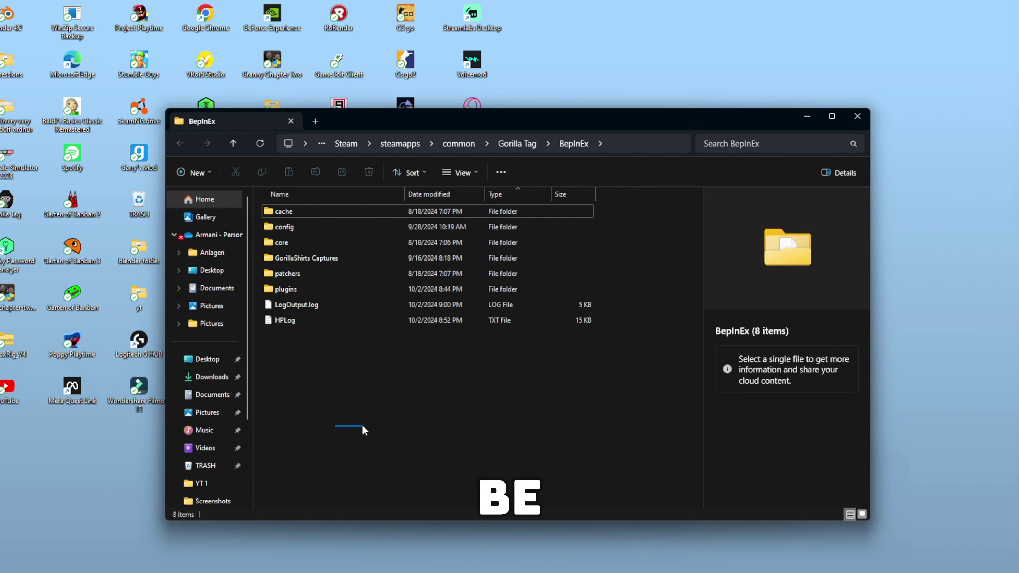
drag(366, 425, 409, 371)
mouse_move(408, 437)
mouse_down()
mouse_move(469, 369)
mouse_move(457, 462)
mouse_move(502, 407)
mouse_move(564, 401)
mouse_move(611, 380)
mouse_up()
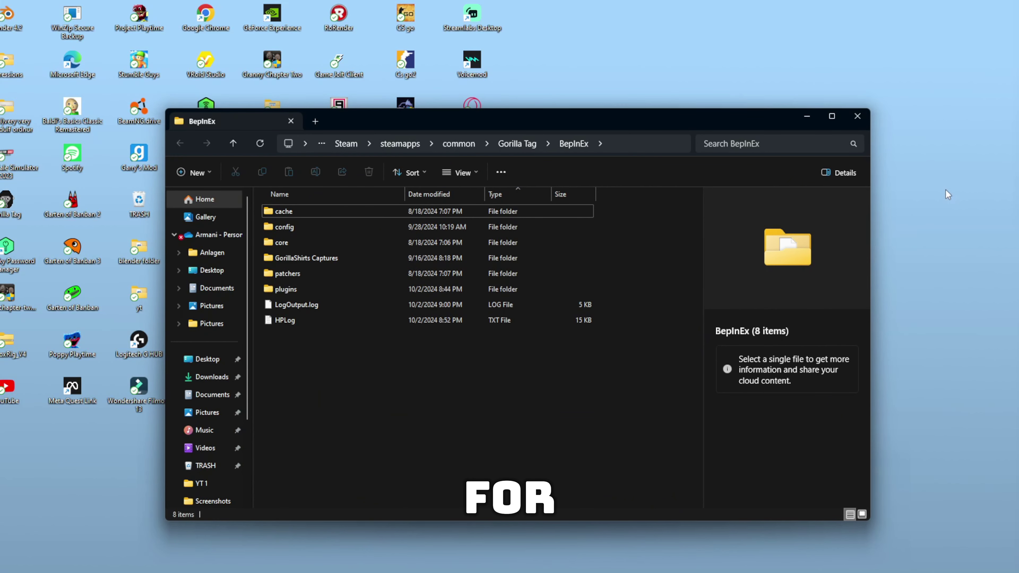
click(808, 117)
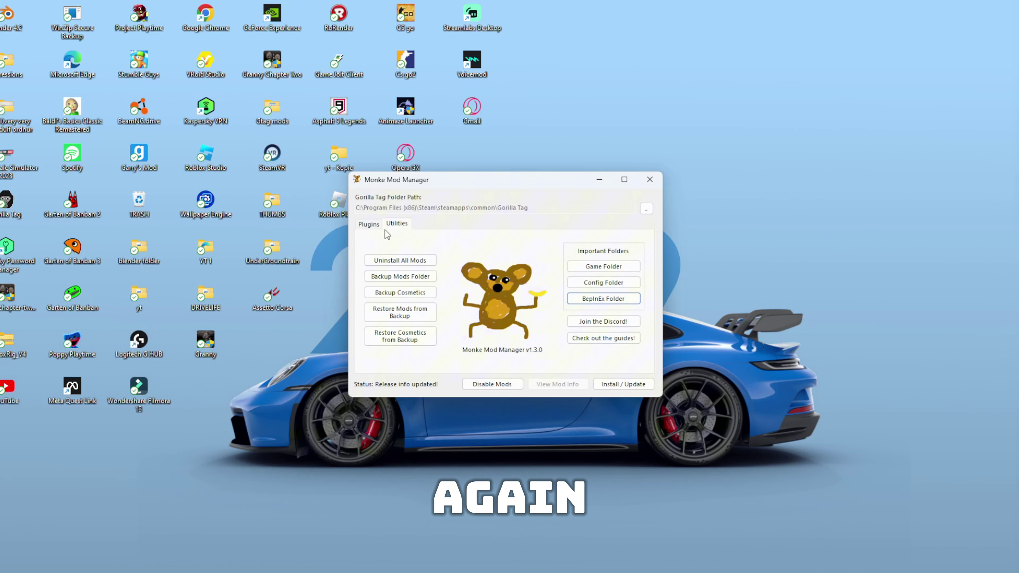
Step: Install the ticked AirJump 1.0.4 plugin from the Plugins tab, then return to Utilities
click(369, 224)
scroll(434, 352, down, 4)
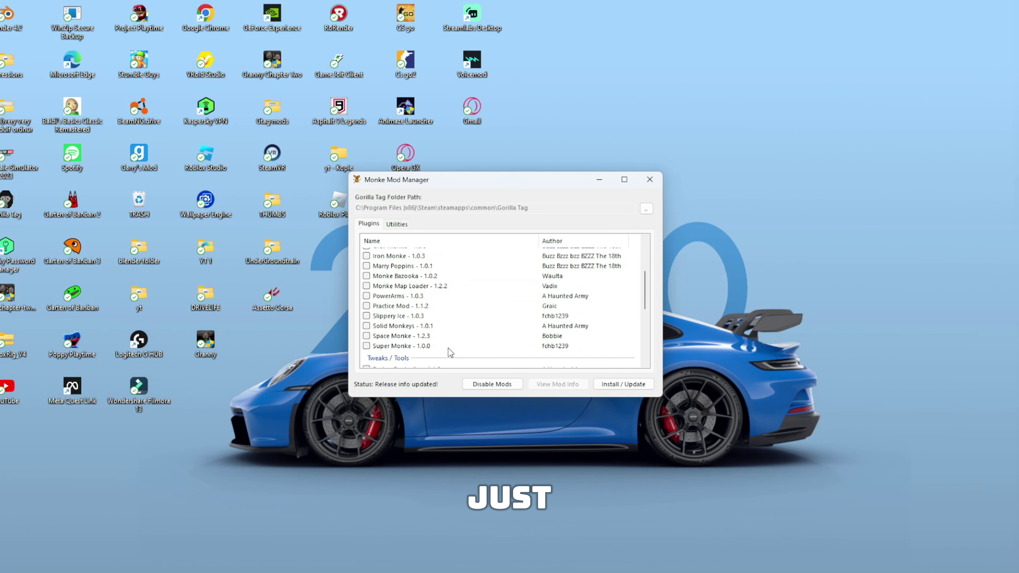
scroll(451, 330, up, 4)
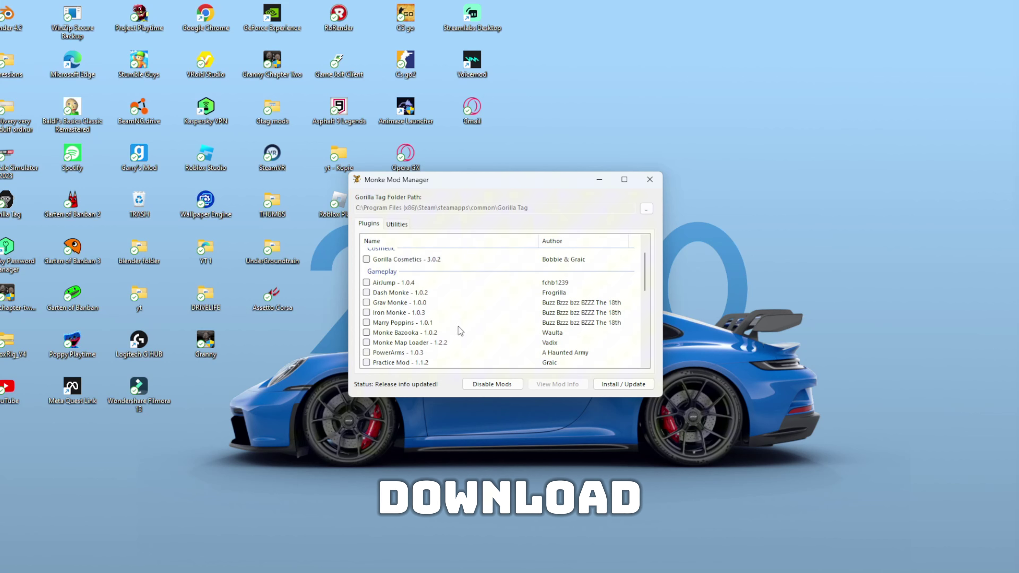
click(618, 389)
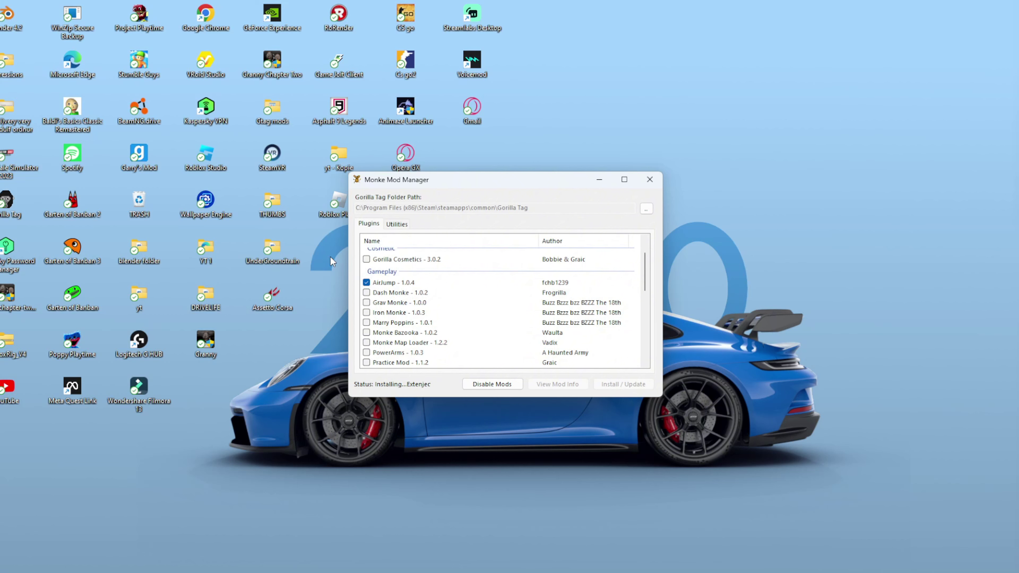
click(397, 224)
Step: Open BepInEx\plugins and delete the AirJump folder
click(605, 302)
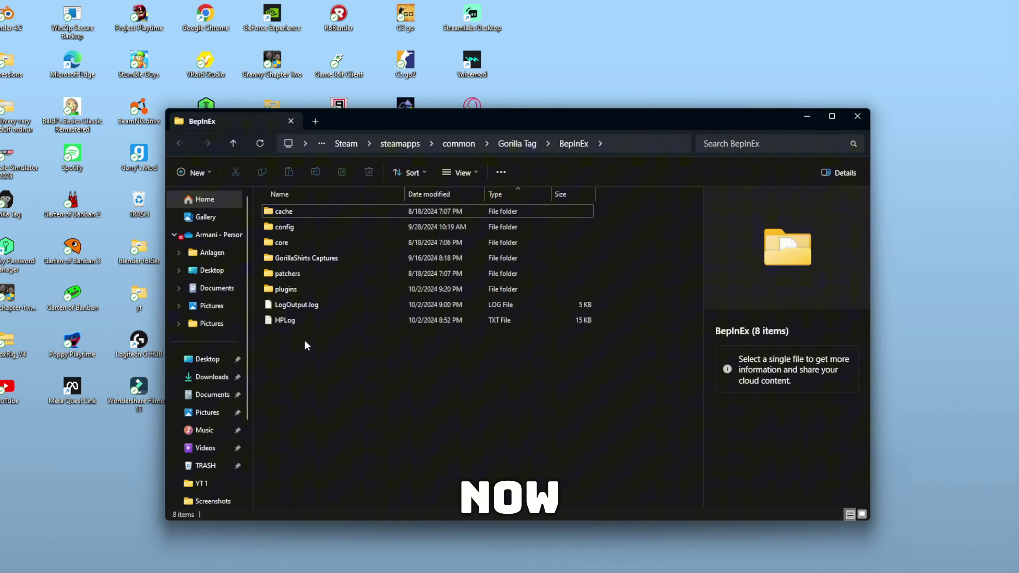
click(298, 293)
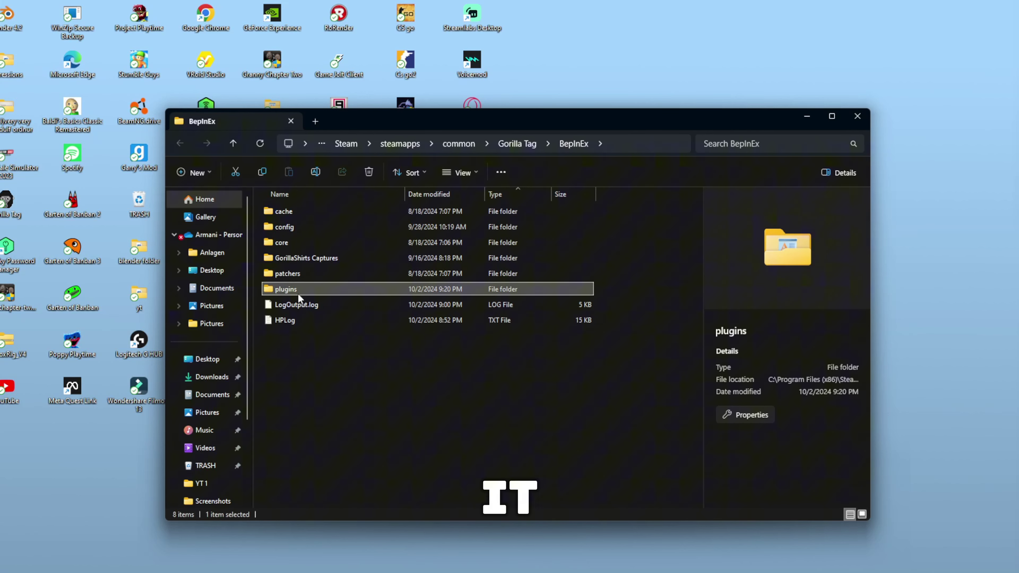
double_click(336, 291)
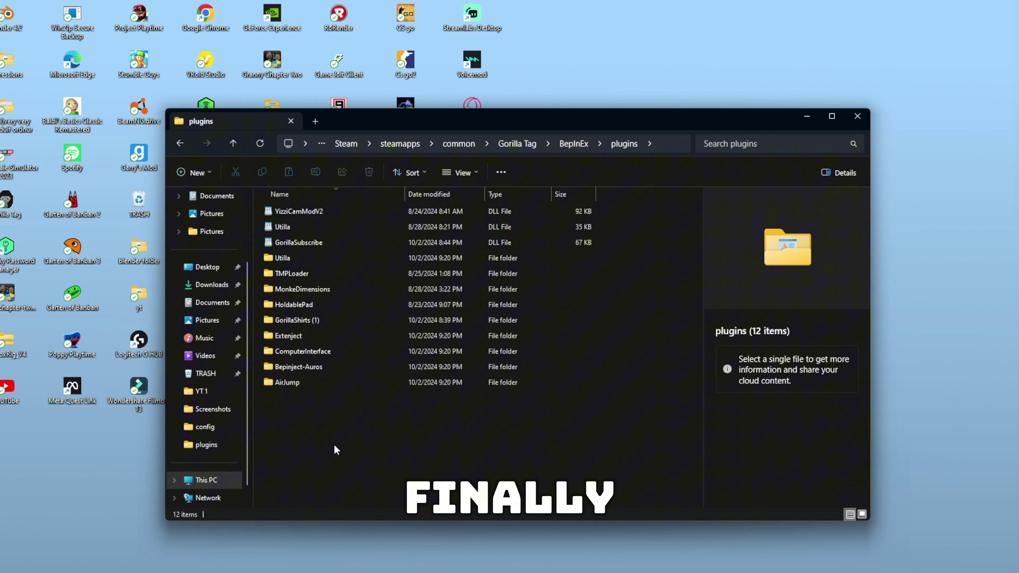
click(304, 382)
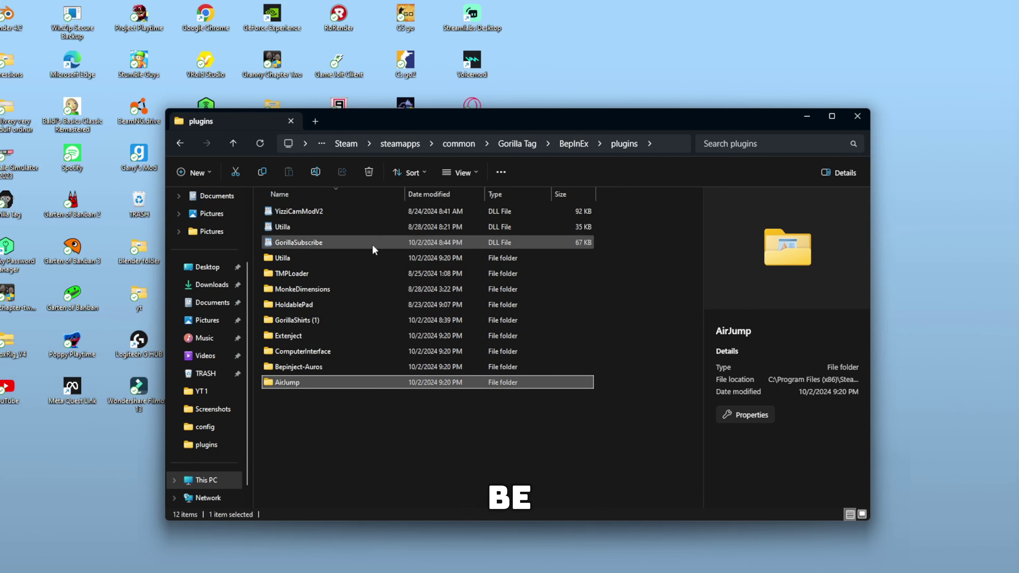
key(Delete)
mouse_move(303, 423)
mouse_down()
mouse_move(376, 455)
mouse_move(593, 479)
mouse_move(690, 465)
mouse_move(636, 460)
mouse_up()
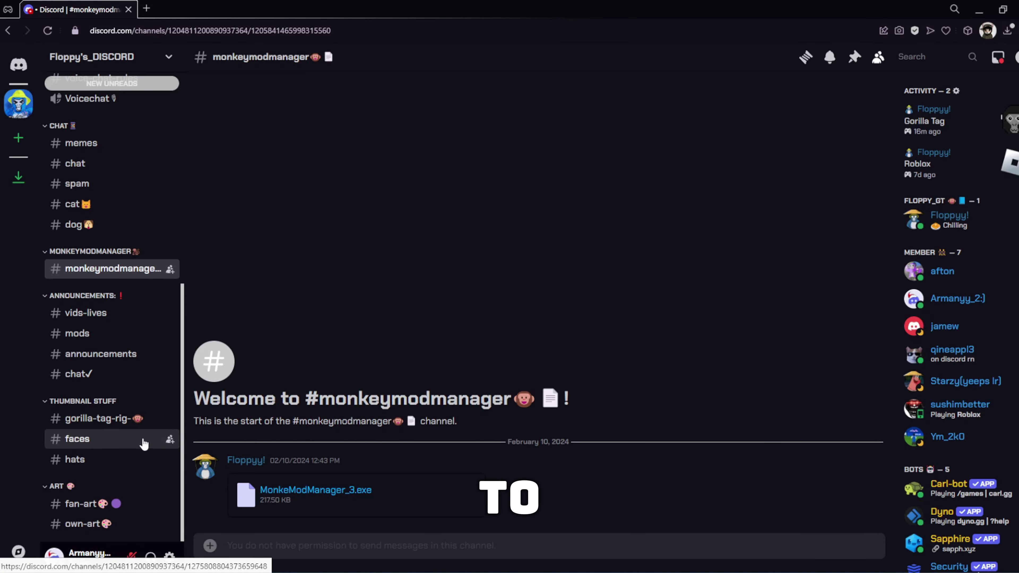
Step: Download Cosmetx.dll from #cosmetix past the warning and save it into Downloads
scroll(144, 444, up, 10)
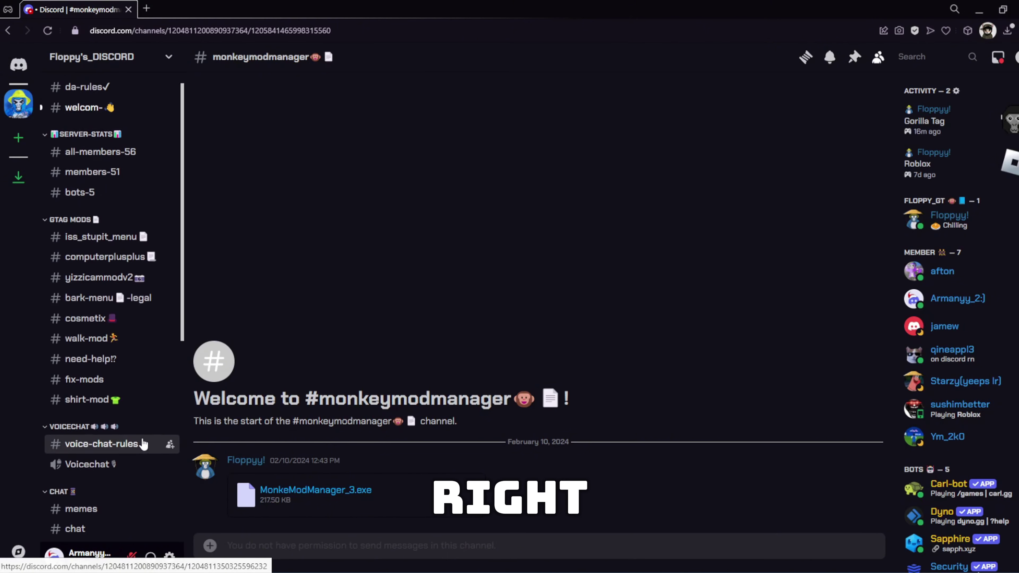
scroll(144, 444, up, 1)
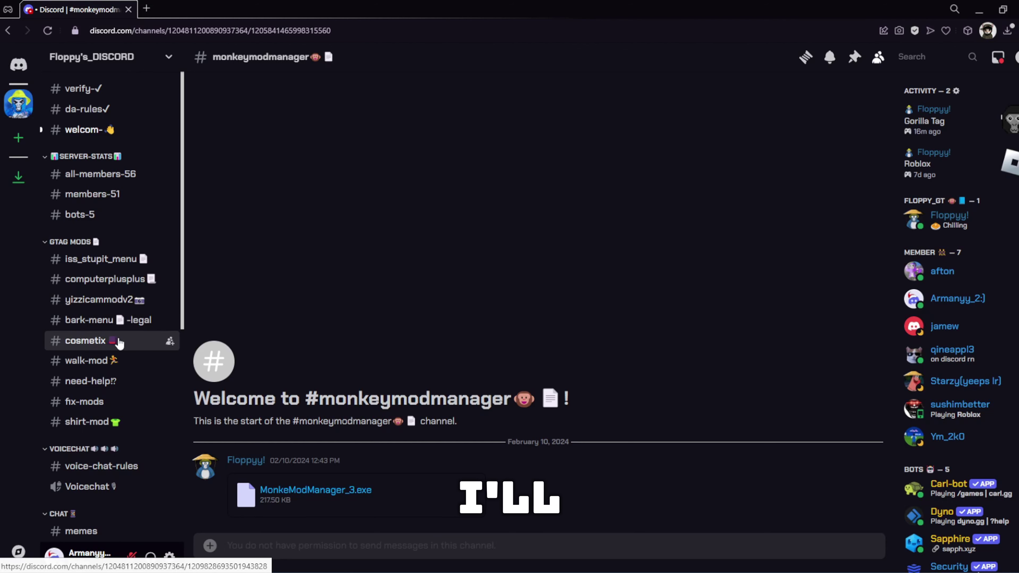
click(107, 348)
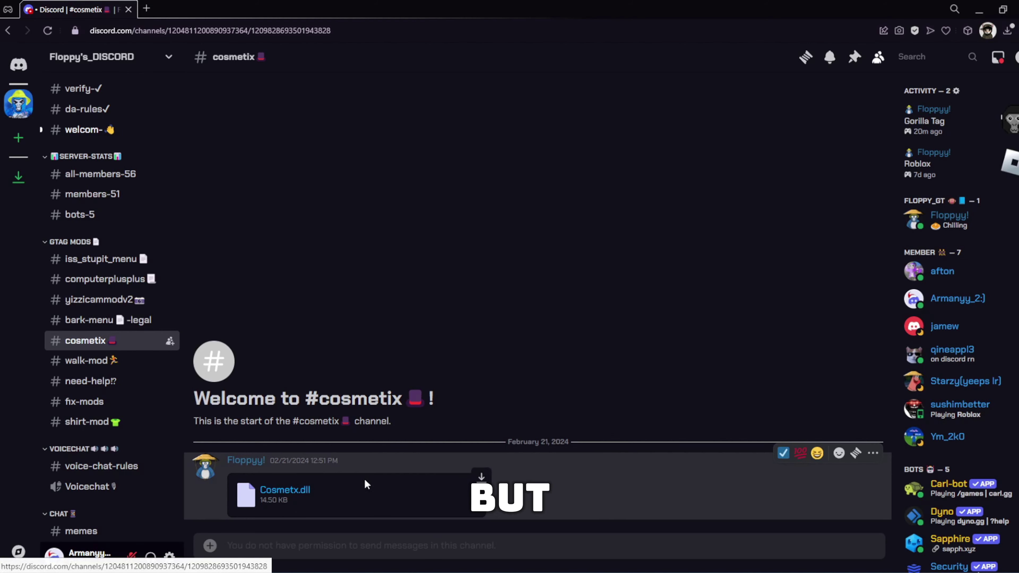
click(299, 498)
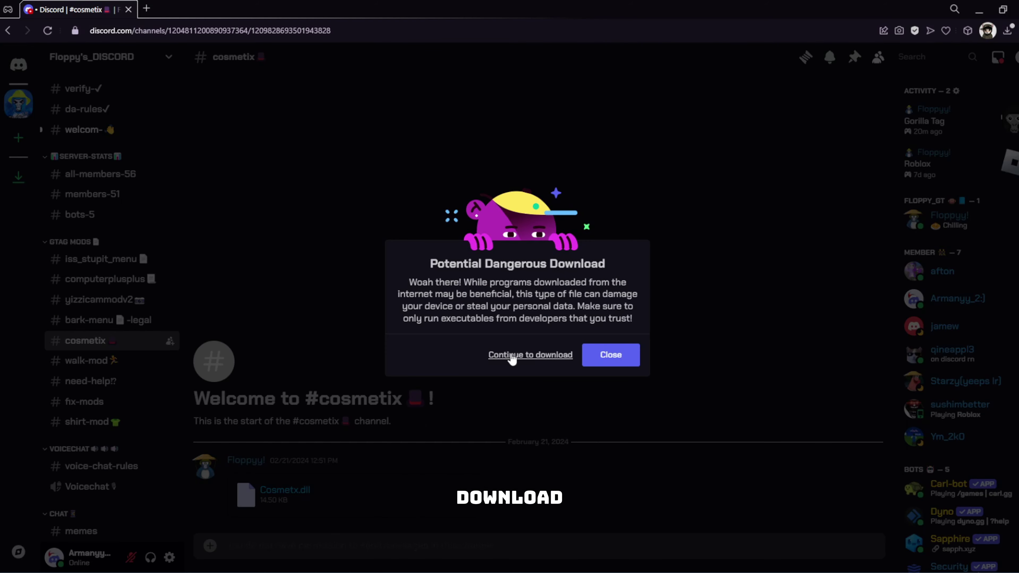
click(511, 355)
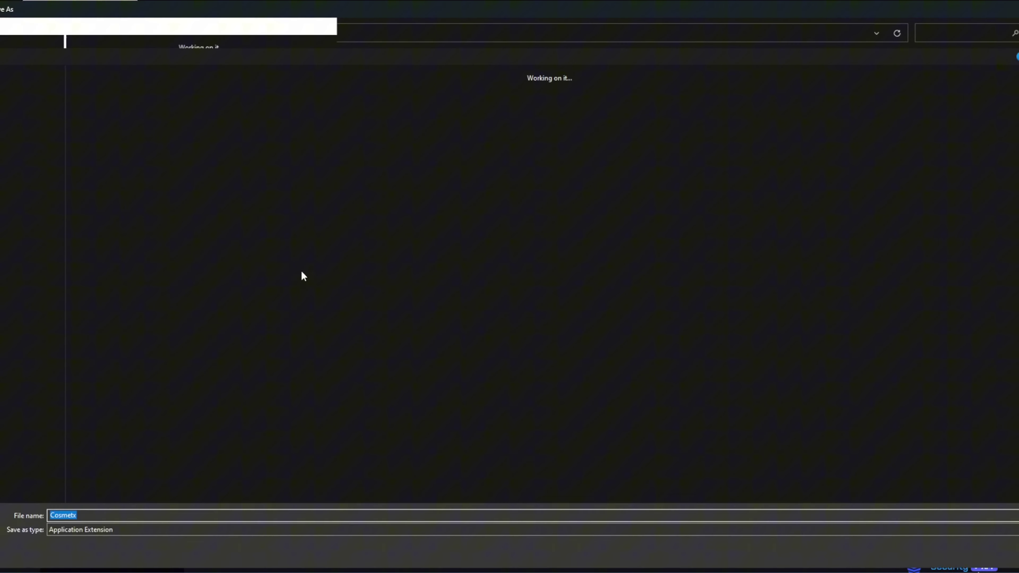
click(7, 243)
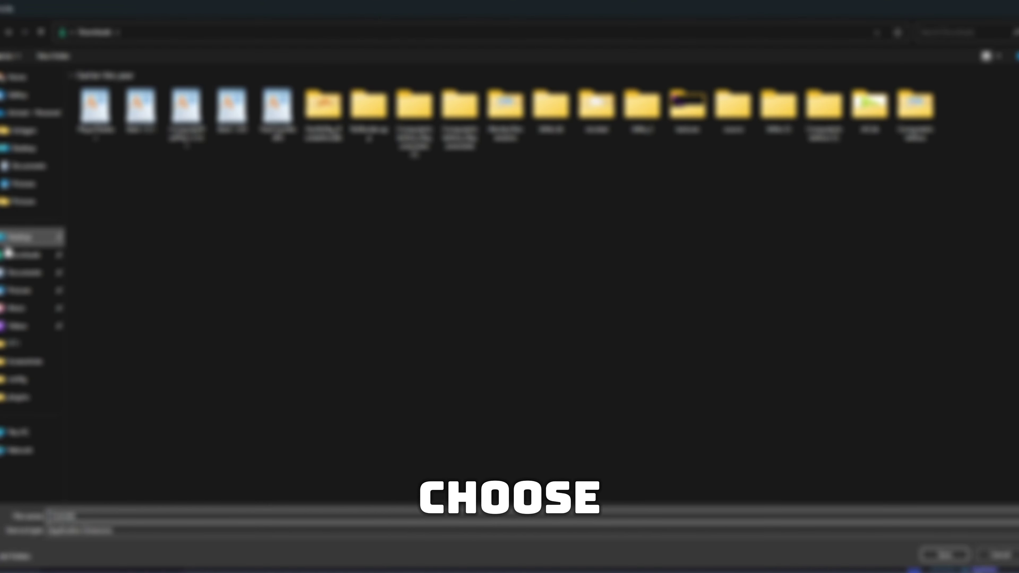
click(12, 256)
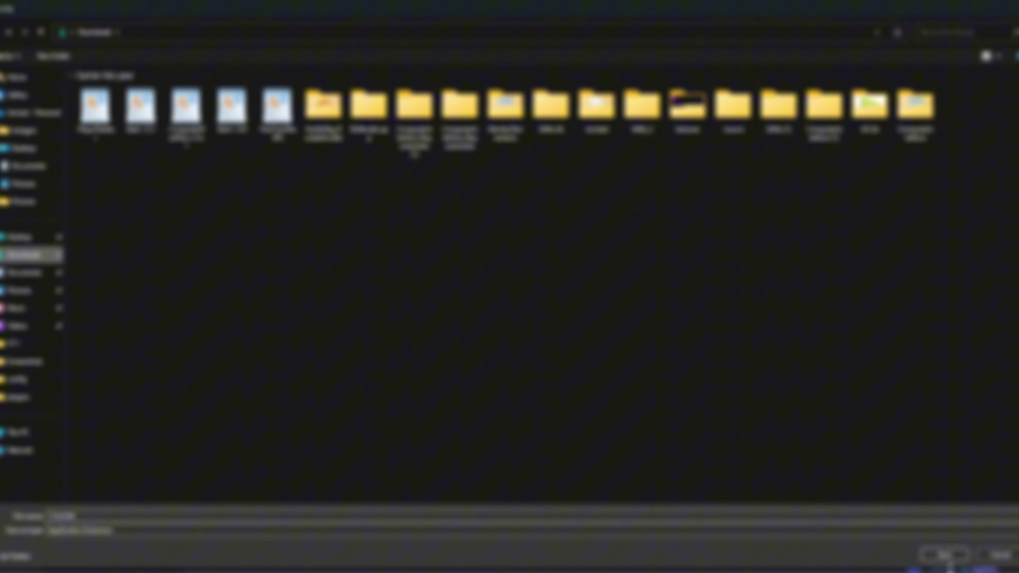
click(945, 555)
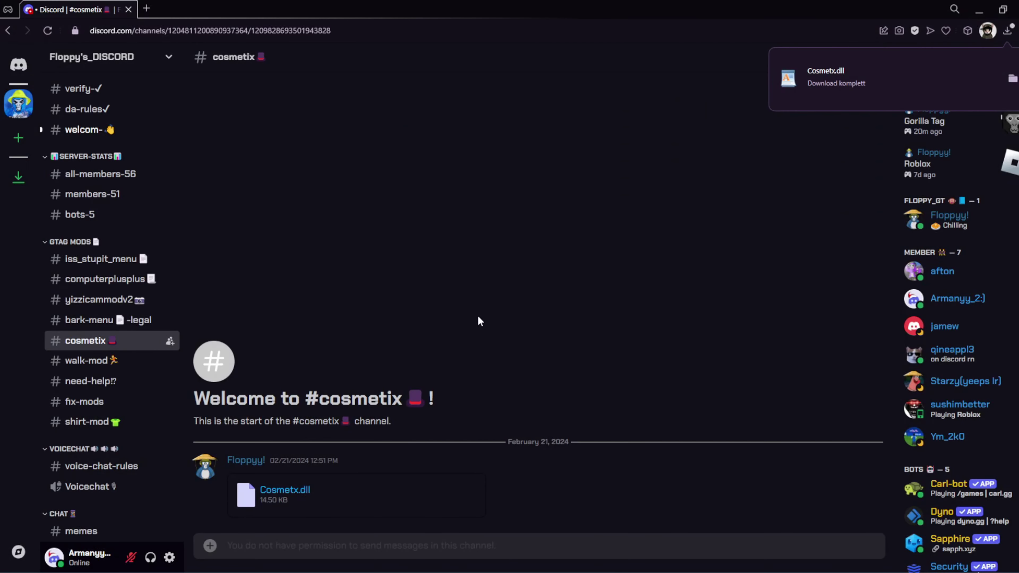
Step: Minimise Discord and show the Downloads folder in File Explorer
click(982, 12)
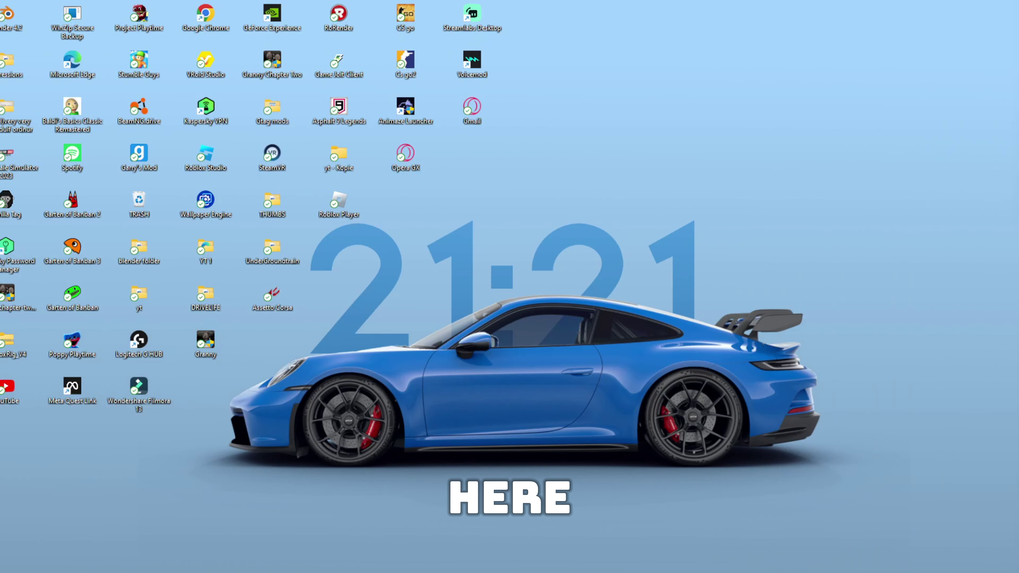
mouse_move(445, 572)
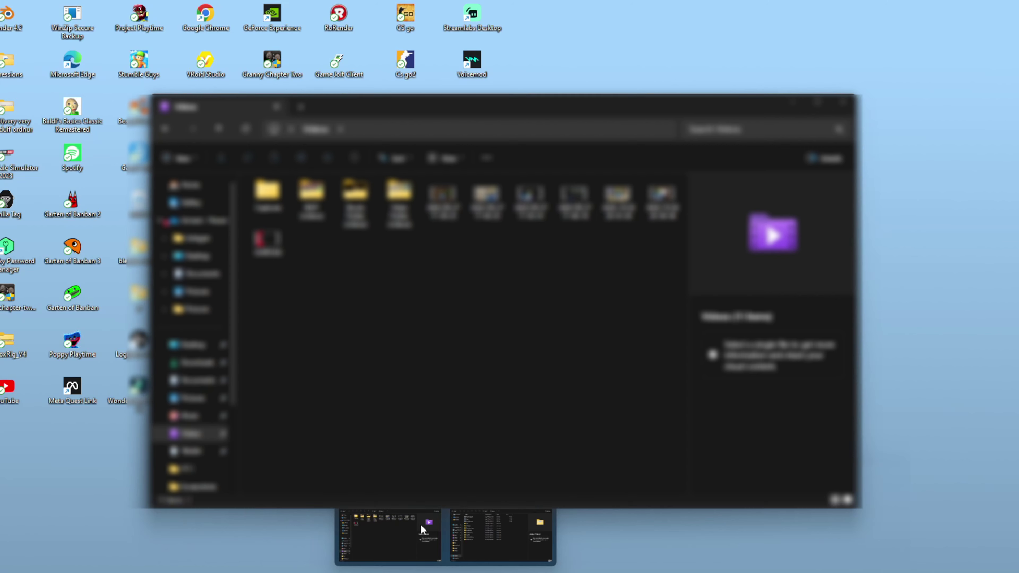
click(423, 535)
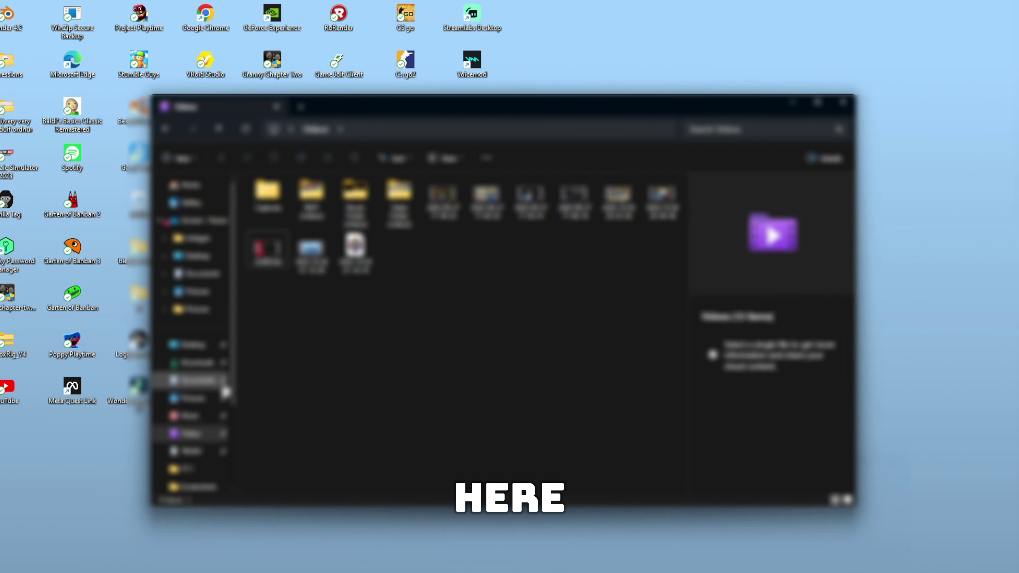
click(198, 363)
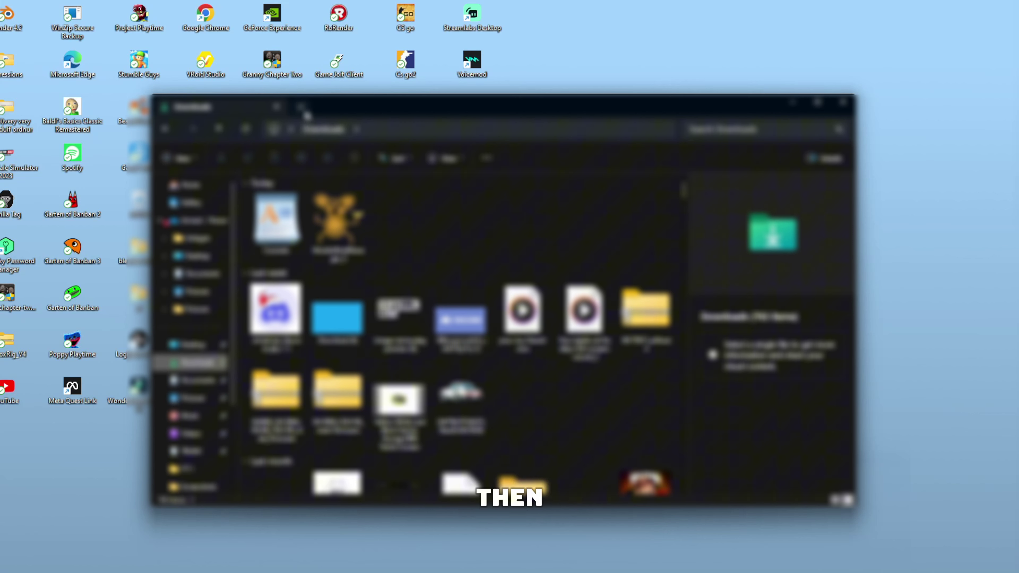
Step: Open the Gorilla Tag BepInEx folder from Monke Mod Manager
mouse_move(592, 572)
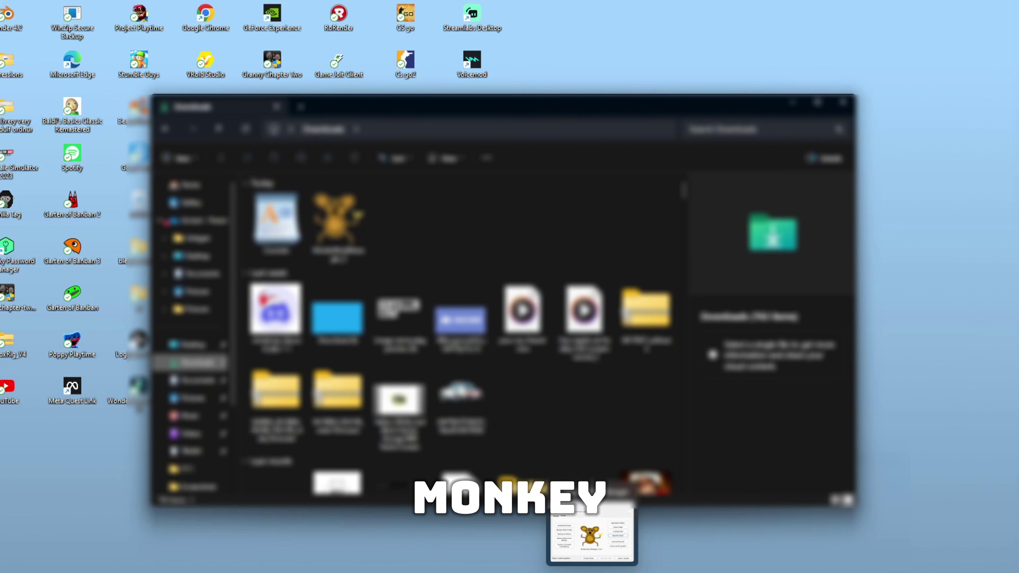
click(592, 536)
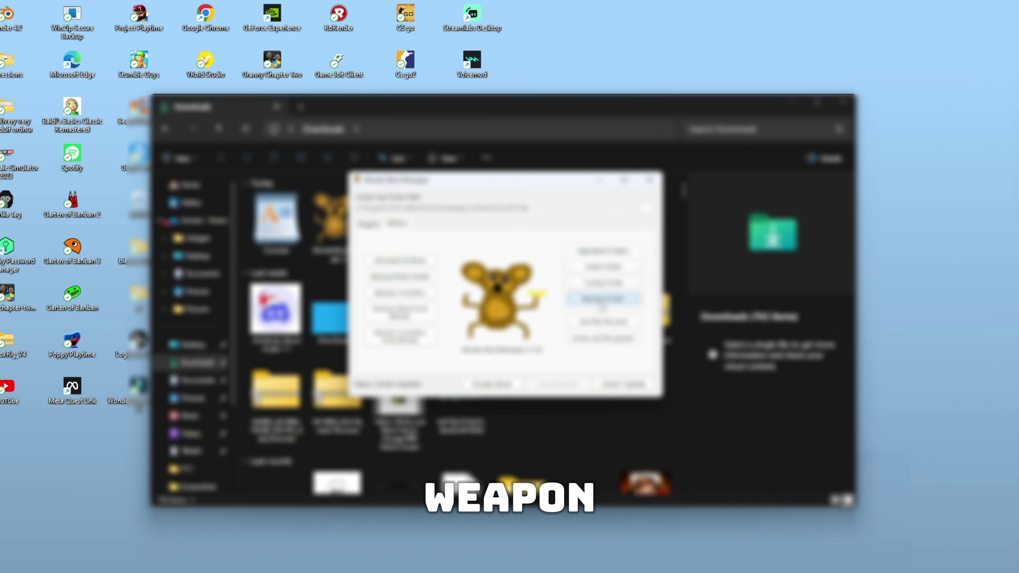
click(603, 300)
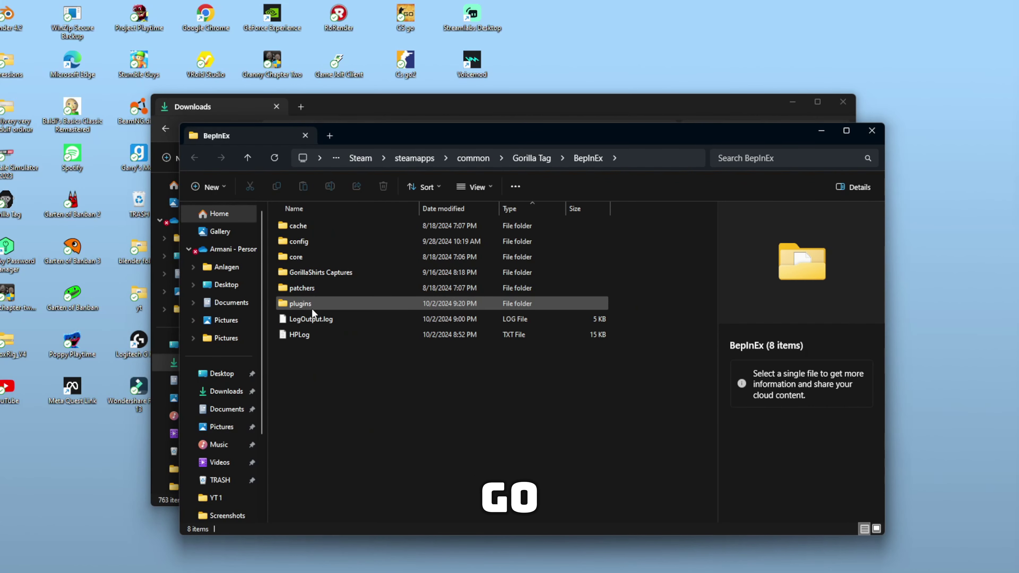
Step: Open the plugins folder and drag Cosmetx.dll into it from the Downloads window
double_click(321, 306)
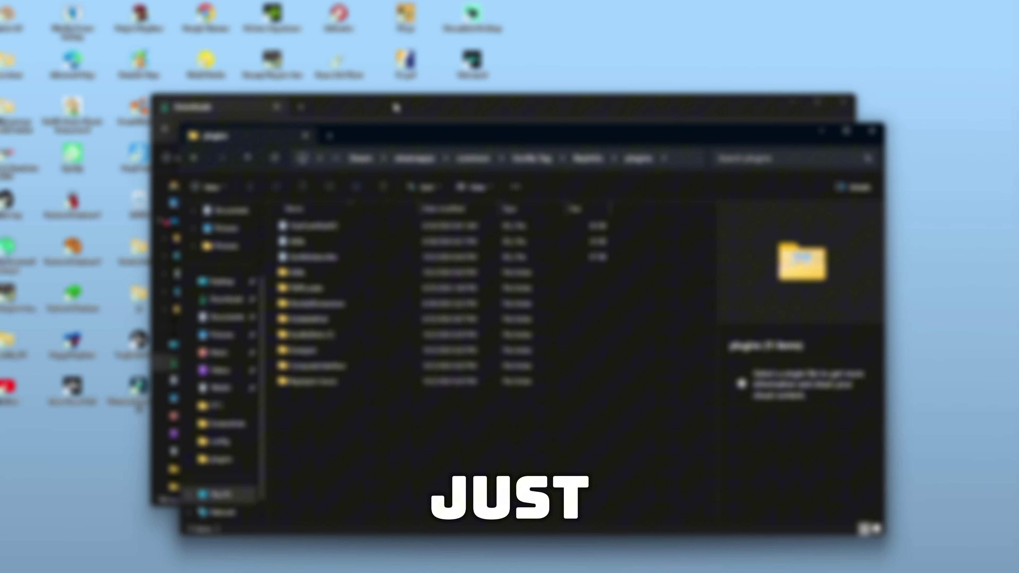
click(396, 107)
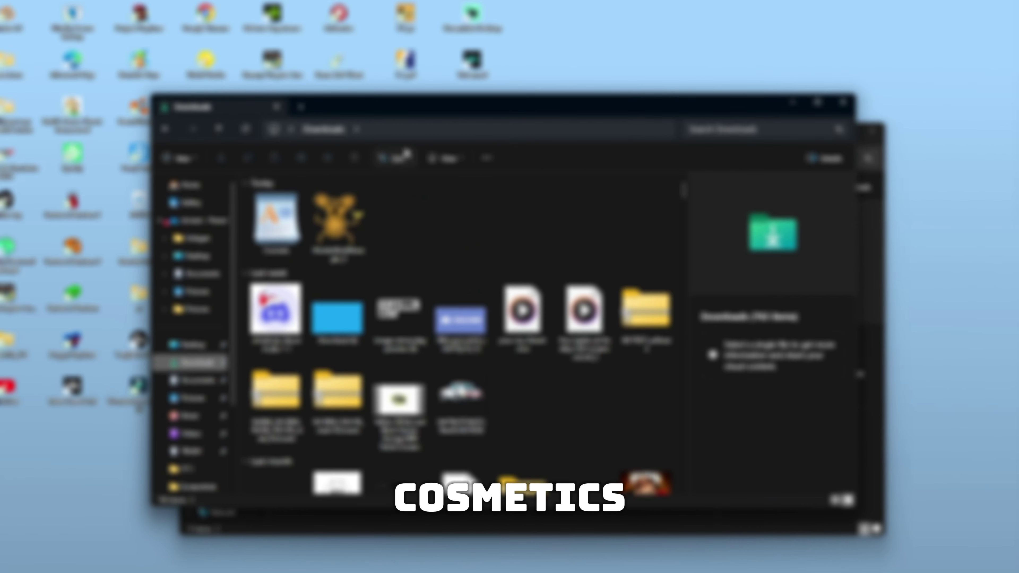
mouse_move(404, 109)
mouse_down()
mouse_move(883, 118)
mouse_move(959, 109)
mouse_up()
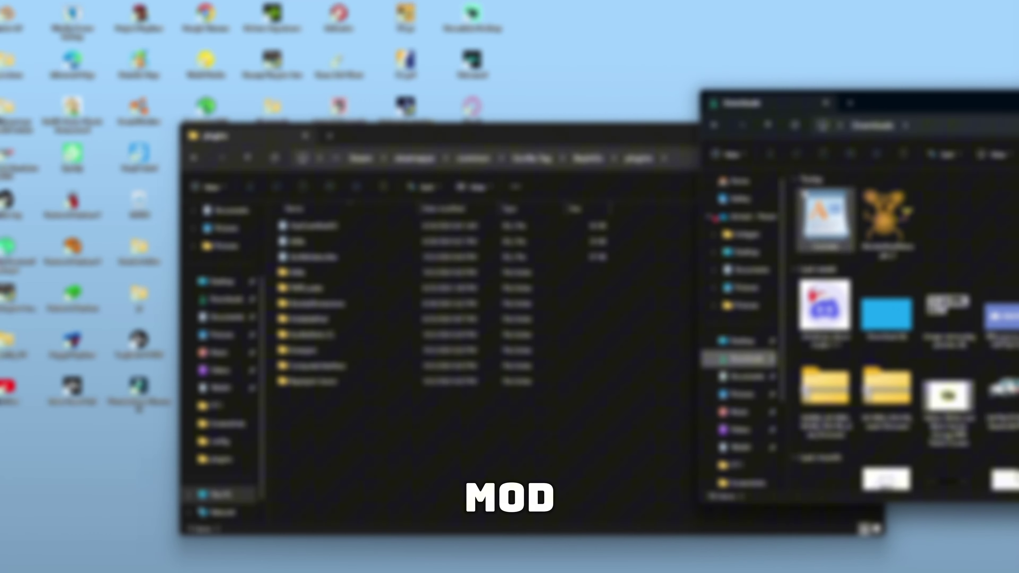
mouse_move(656, 187)
mouse_down()
mouse_move(345, 522)
mouse_move(355, 476)
mouse_move(344, 443)
mouse_up()
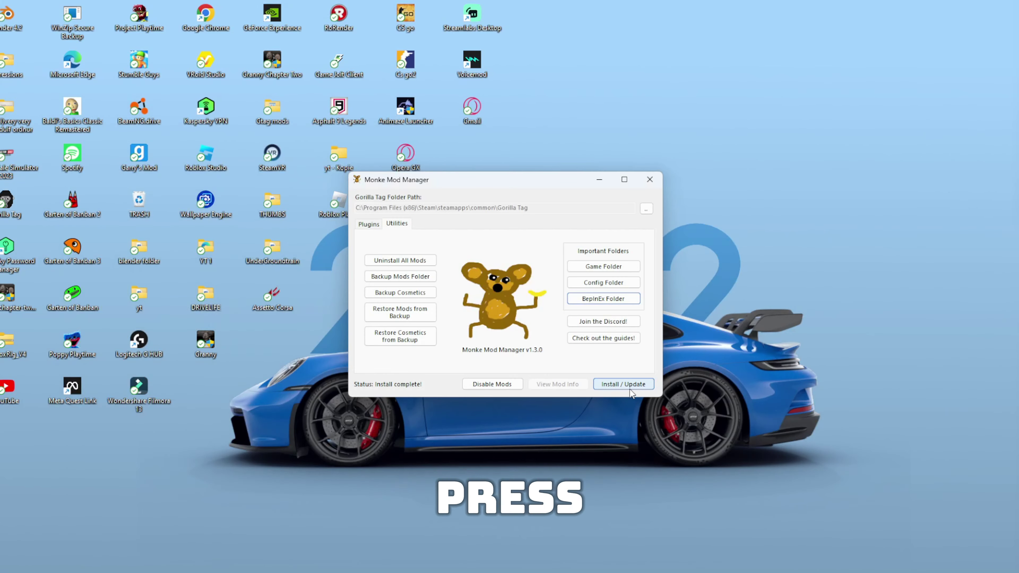
Step: Run Install / Update so Monke Mod Manager starts downloading Bepinject
click(630, 388)
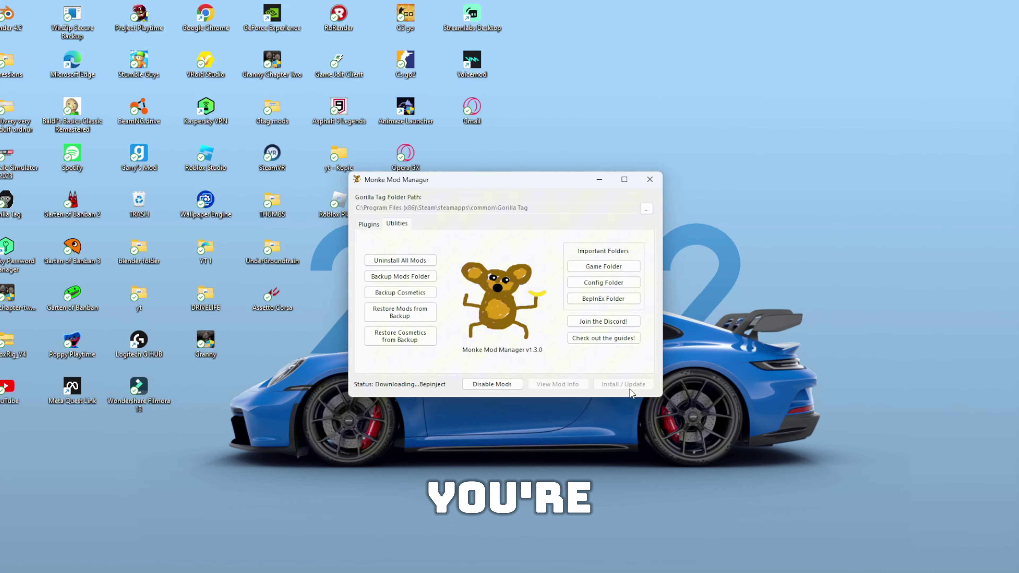